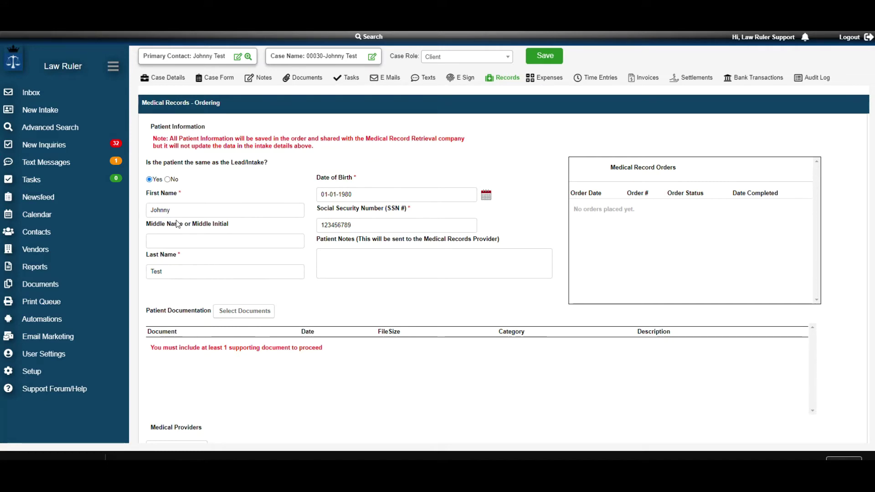
# Step: Mark the patient as the same person as the lead/intake and enter "this is a test" in the patient notes
pyautogui.click(168, 179)
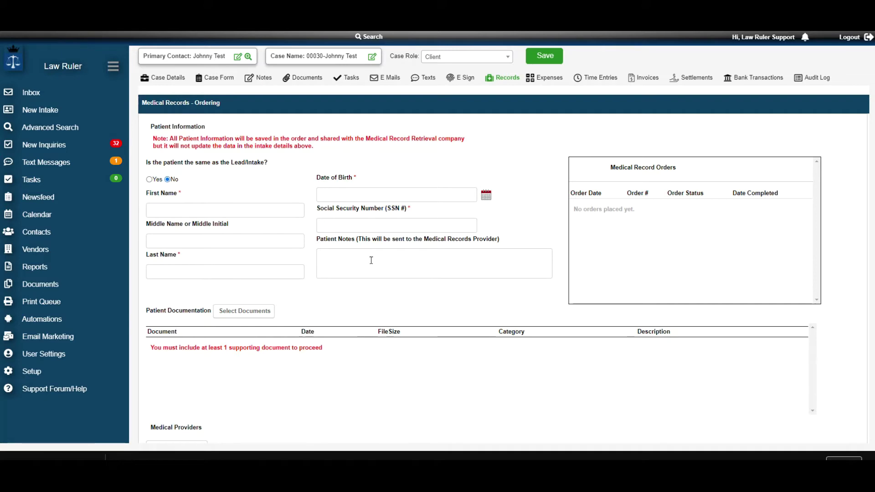
pyautogui.click(149, 179)
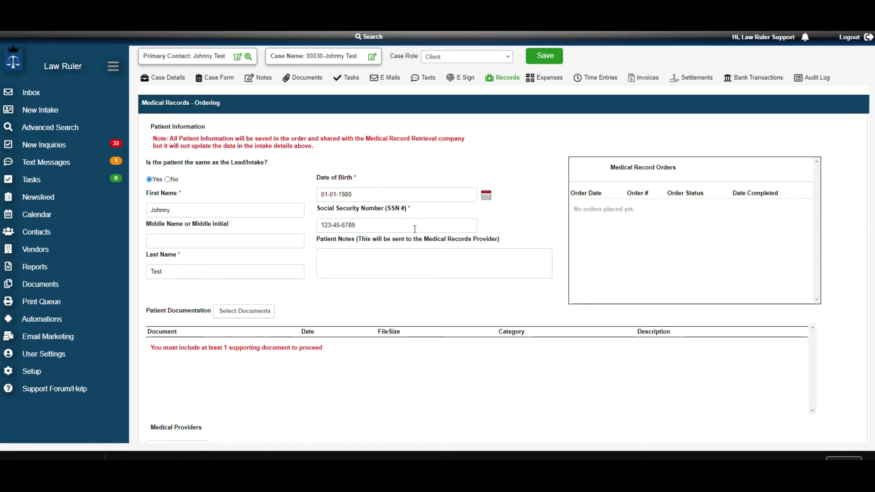
pyautogui.click(401, 261)
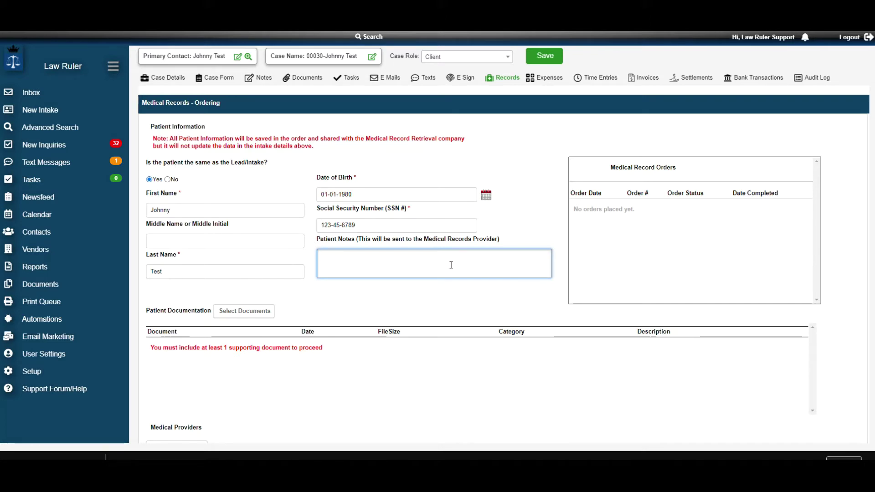
pyautogui.write('his is a test')
# Step: Attach Medical Auth.pdf to the order as patient documentation
pyautogui.click(246, 311)
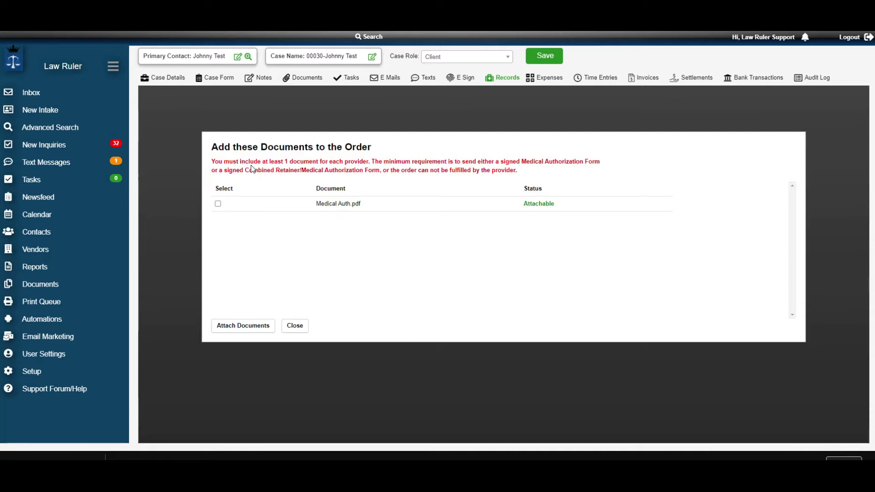
pyautogui.click(218, 204)
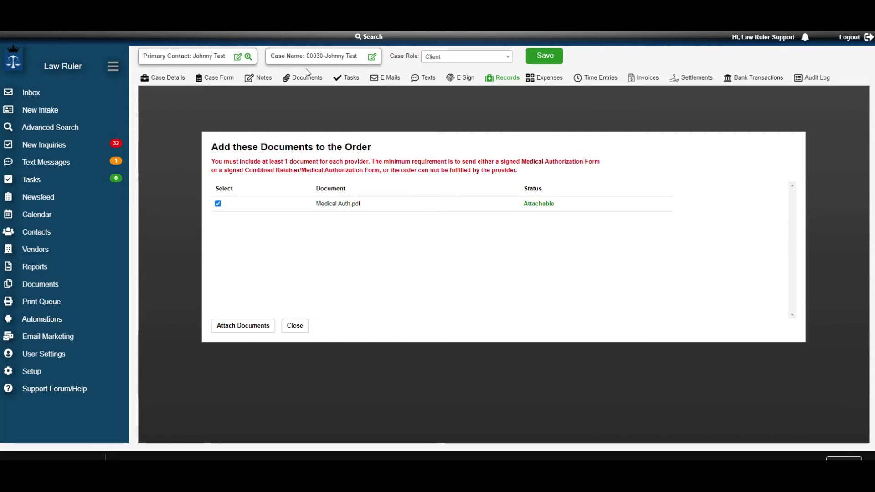
pyautogui.click(243, 326)
# Step: Enter Test Provider as the medical provider's name and fill in the provider's address
pyautogui.scroll(-1, 215, 319)
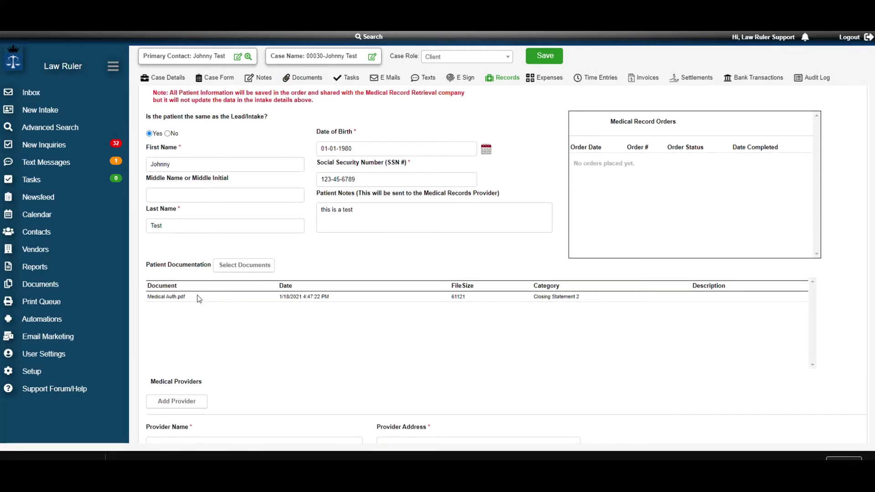
pyautogui.scroll(-2, 404, 301)
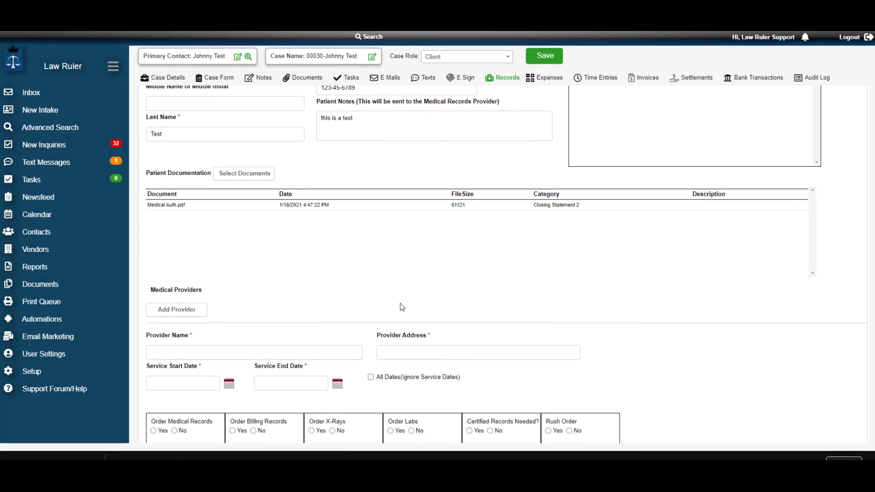
pyautogui.scroll(-1, 225, 293)
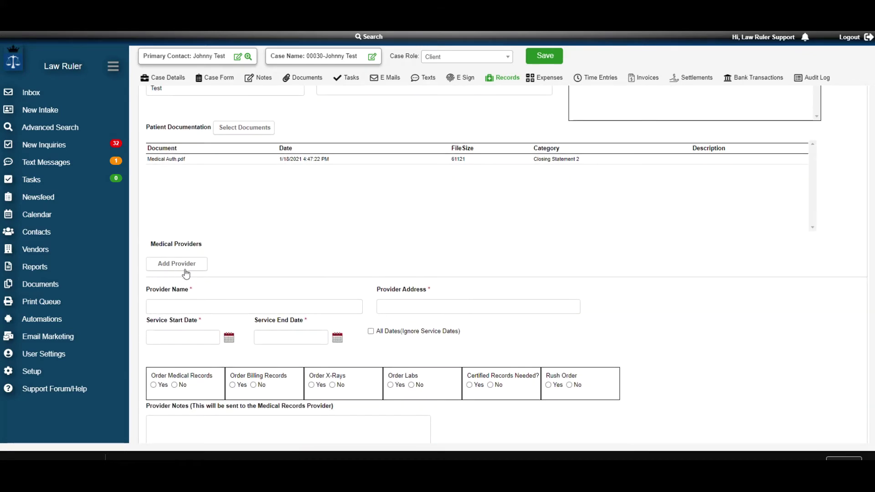
pyautogui.scroll(-1, 231, 248)
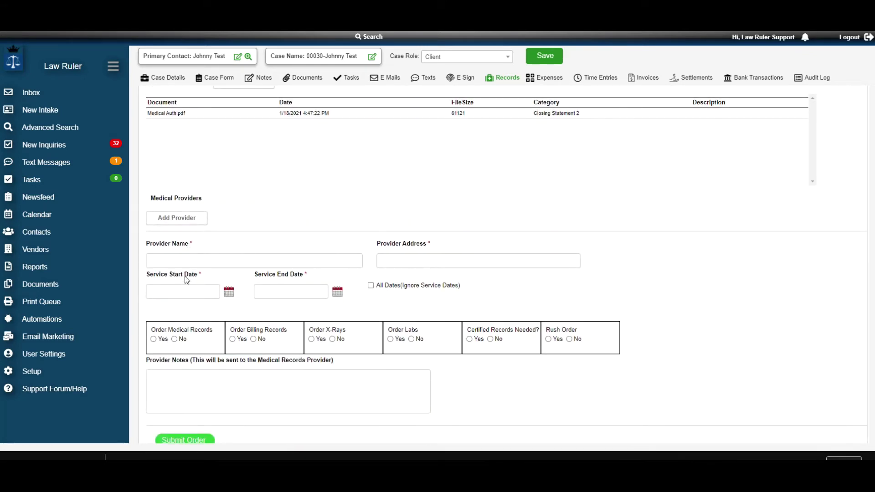
pyautogui.click(220, 256)
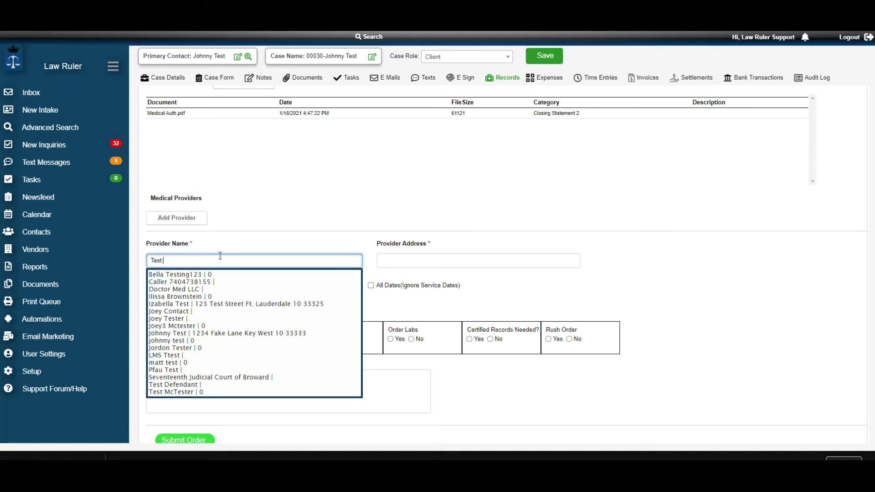
pyautogui.write('Test Provider')
pyautogui.press('Tab')
pyautogui.write('fake 124 lane')
# Step: Set the provider's service dates to start on 01-01-2021 and end on 01-18-2021
pyautogui.click(189, 291)
pyautogui.click(226, 293)
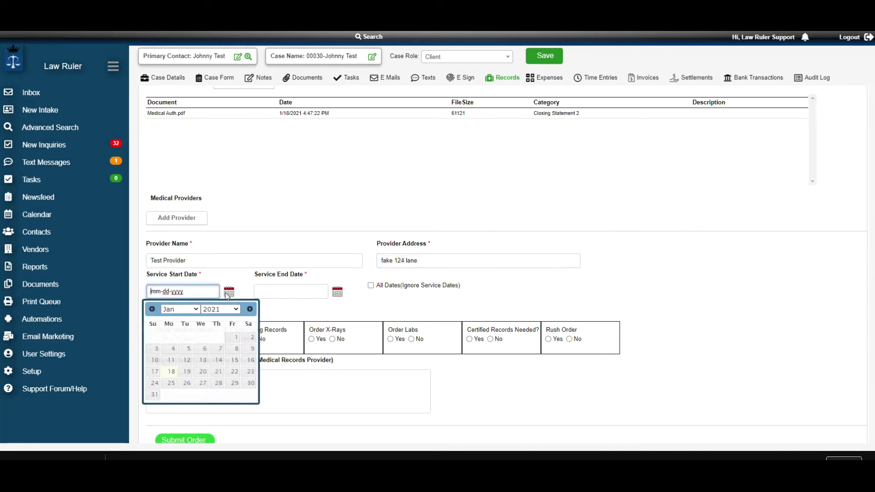
pyautogui.click(236, 337)
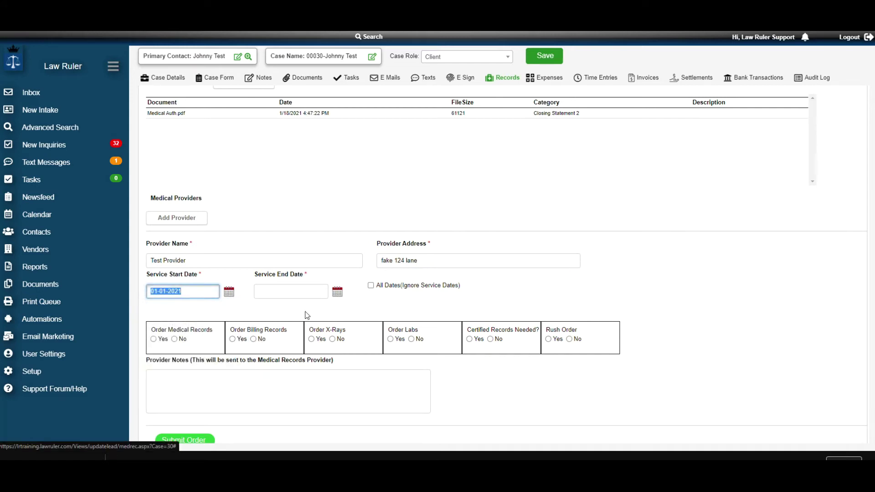
pyautogui.click(337, 295)
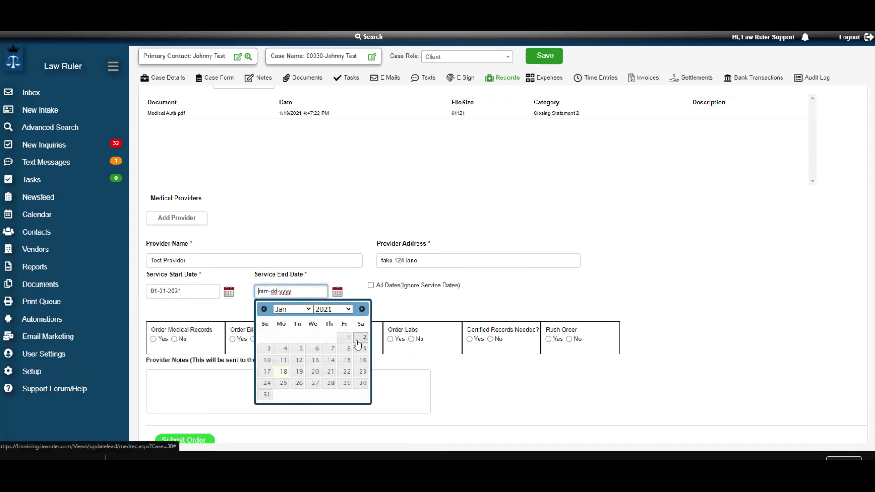
pyautogui.click(288, 372)
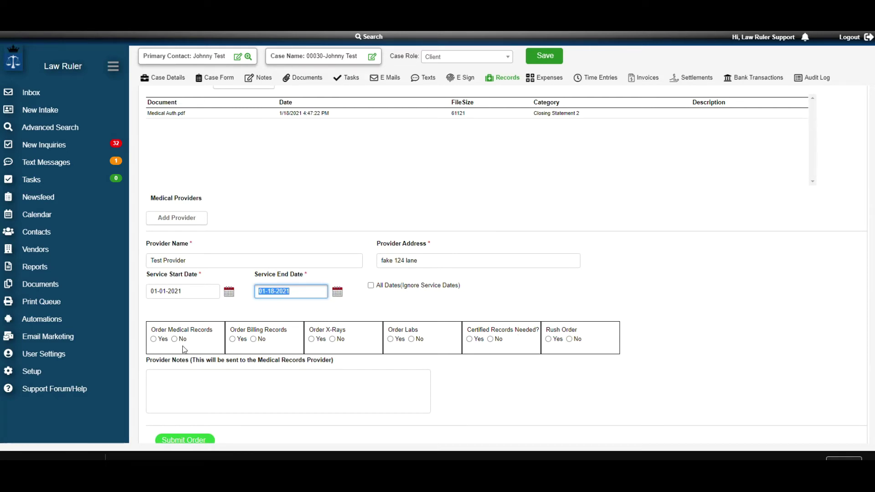
# Step: Order medical records limited to the Fetal Monitoring Strips and Gastrointestinal Lab Reports subtypes
pyautogui.click(154, 340)
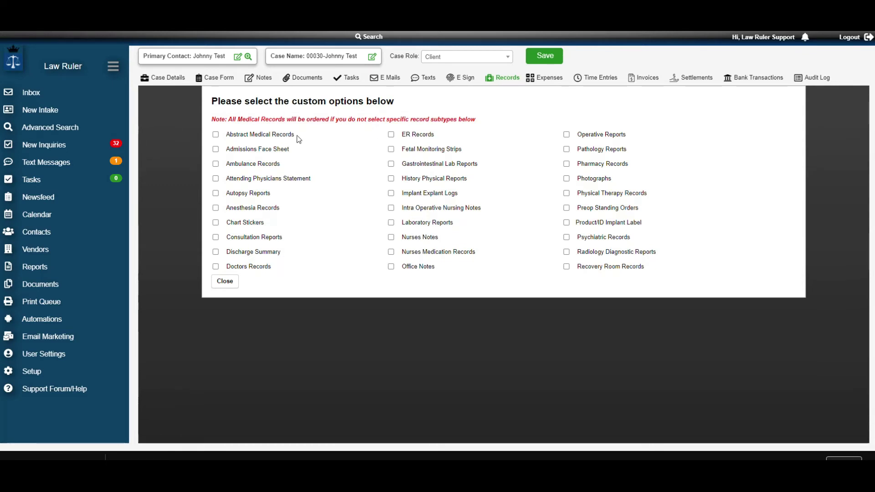
pyautogui.click(391, 164)
pyautogui.click(391, 149)
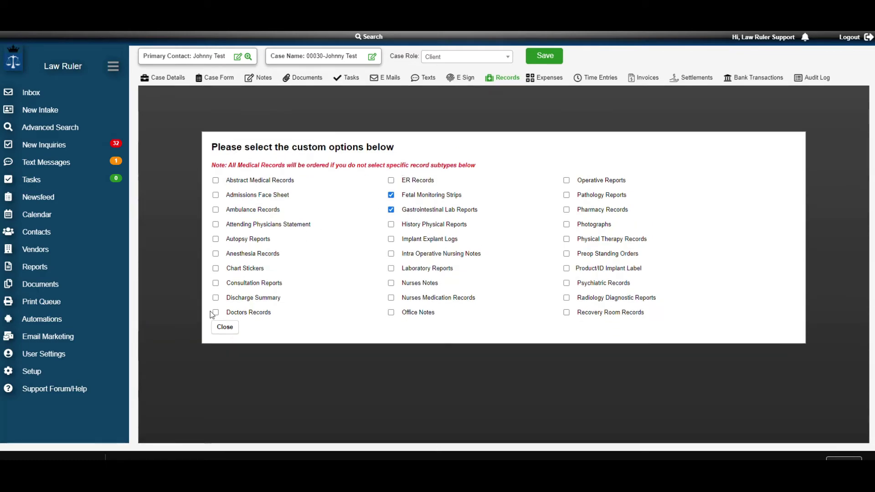
pyautogui.click(226, 327)
# Step: Answer Yes for billing records, X-rays, labs and certified records, and No for rush order
pyautogui.scroll(-4, 239, 326)
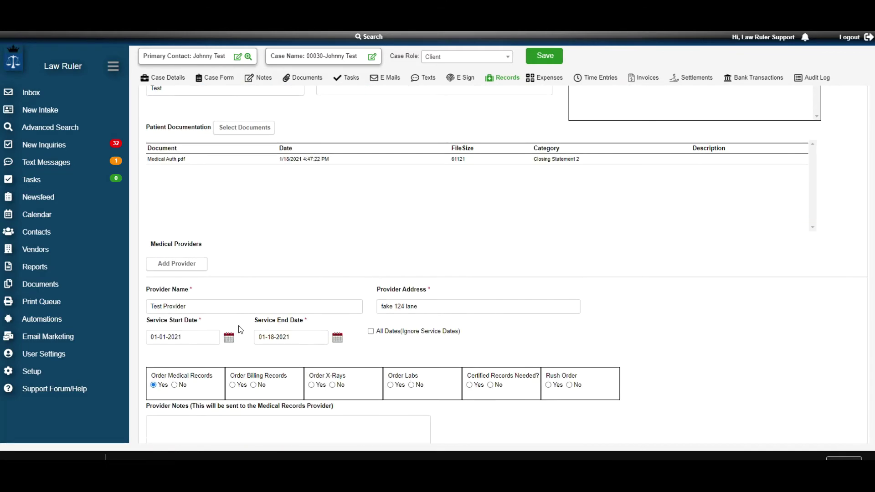
pyautogui.scroll(-2, 239, 325)
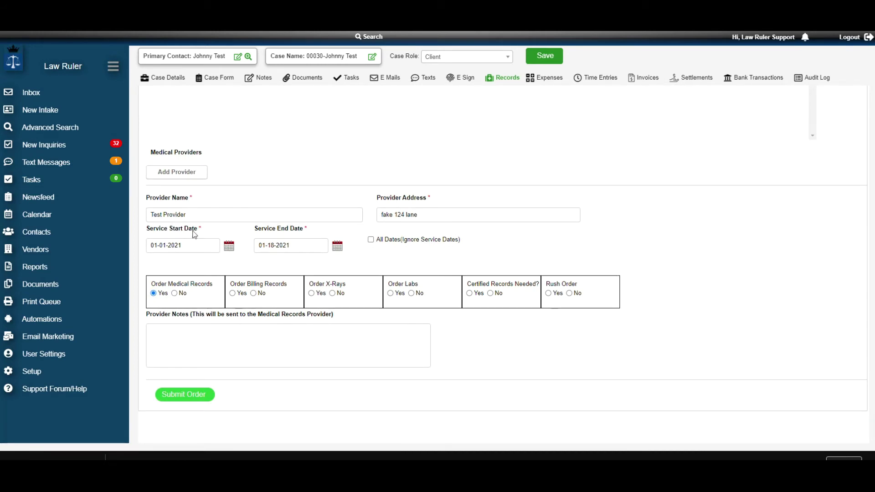
pyautogui.click(233, 293)
pyautogui.click(311, 293)
pyautogui.click(391, 293)
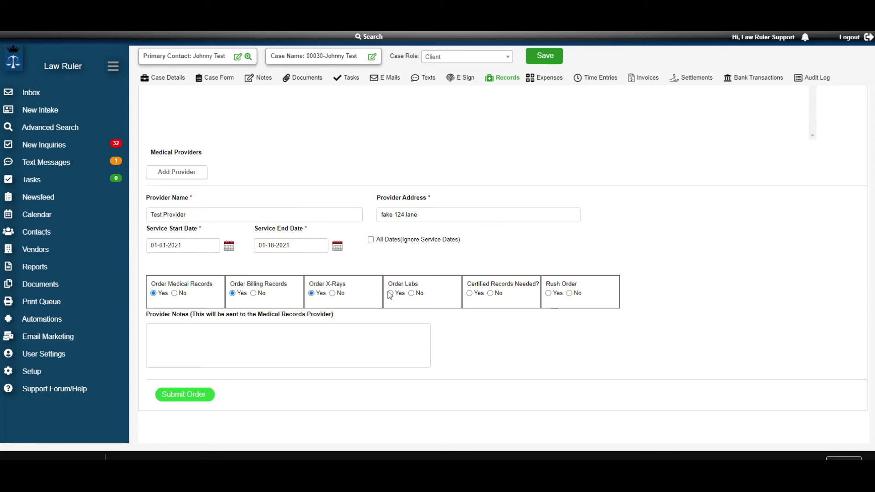
pyautogui.click(470, 293)
pyautogui.click(571, 294)
# Step: Enter "test" in the provider notes and submit the medical records order
pyautogui.click(302, 334)
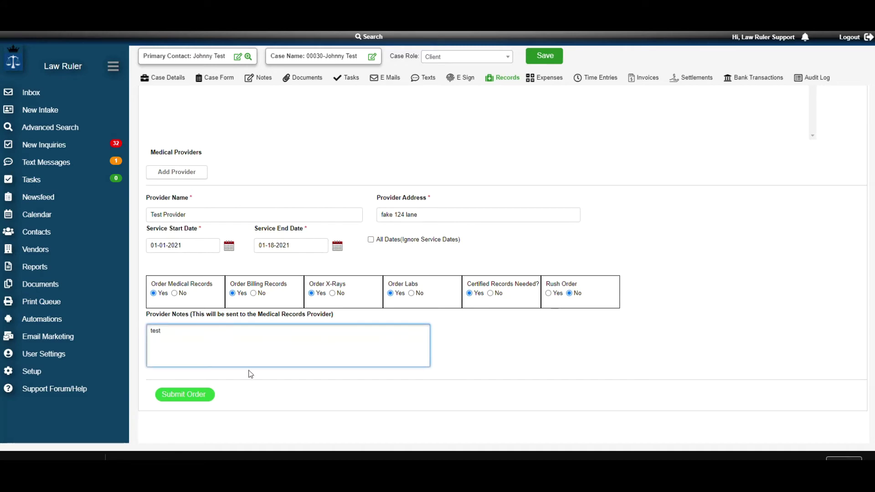
pyautogui.click(191, 396)
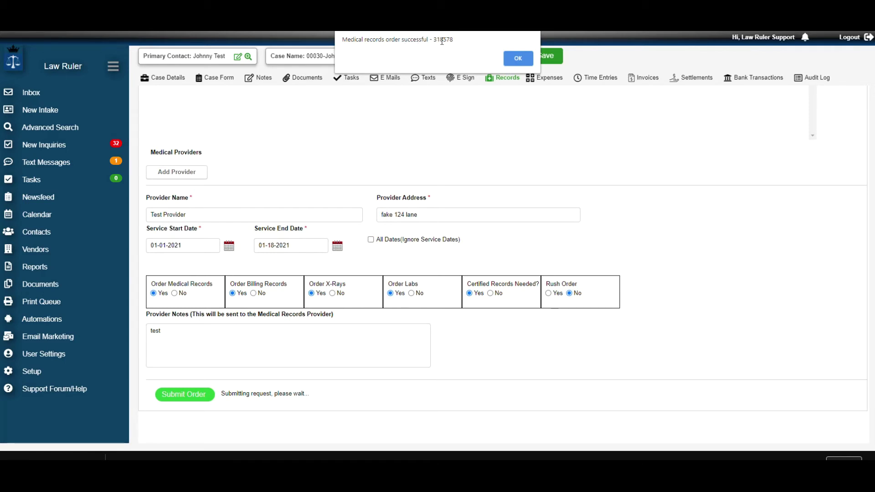
pyautogui.click(515, 59)
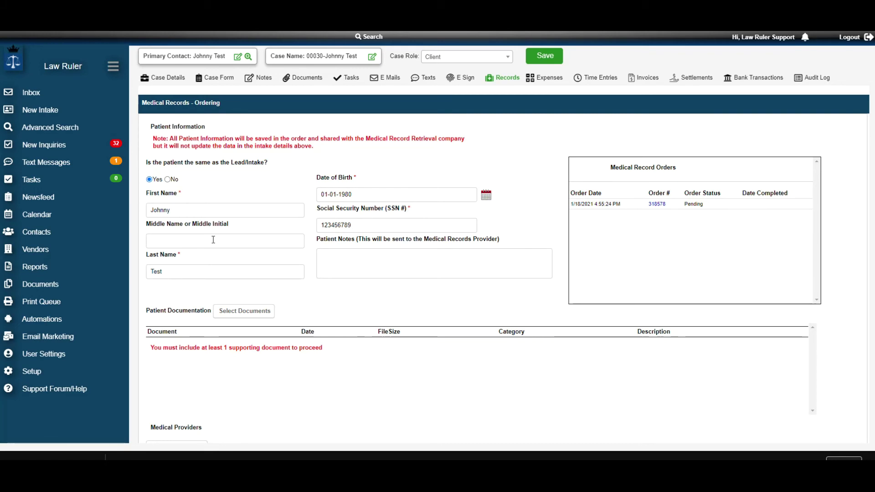
# Step: Open the Medical Records Report and set its date range from 01-01-2021 to 01-19-2021
pyautogui.click(91, 269)
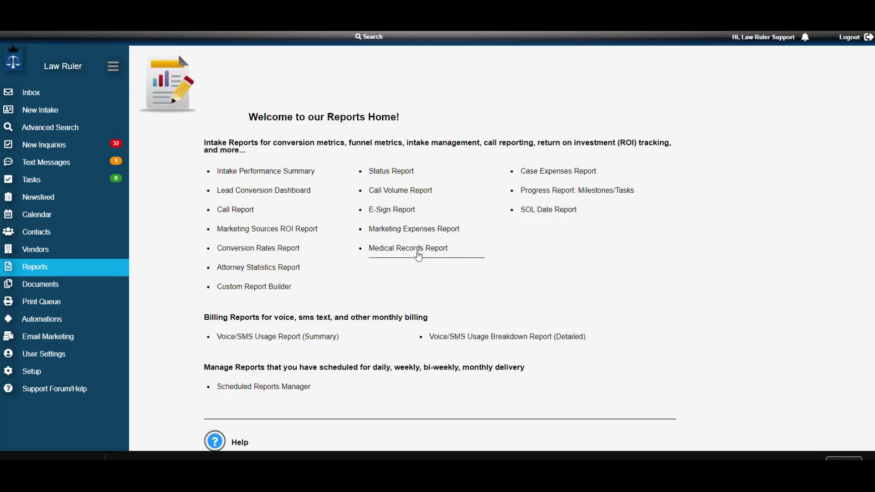
pyautogui.click(418, 257)
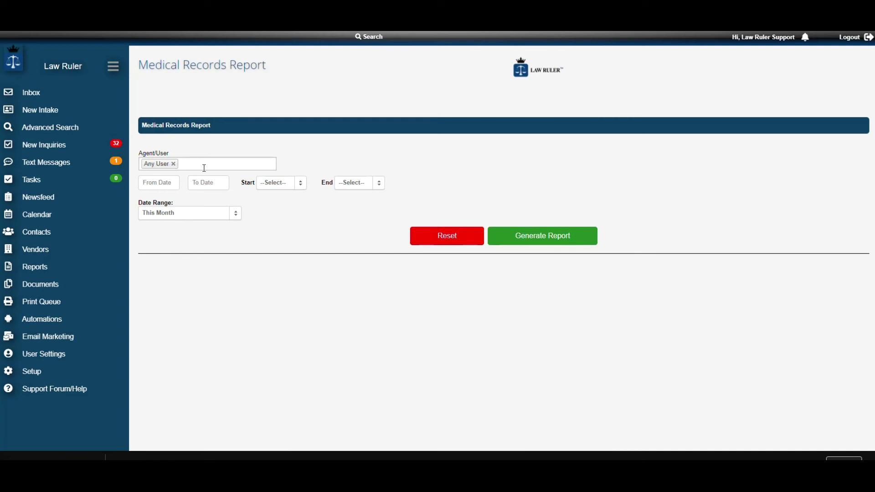
pyautogui.click(169, 181)
pyautogui.write('01-01-')
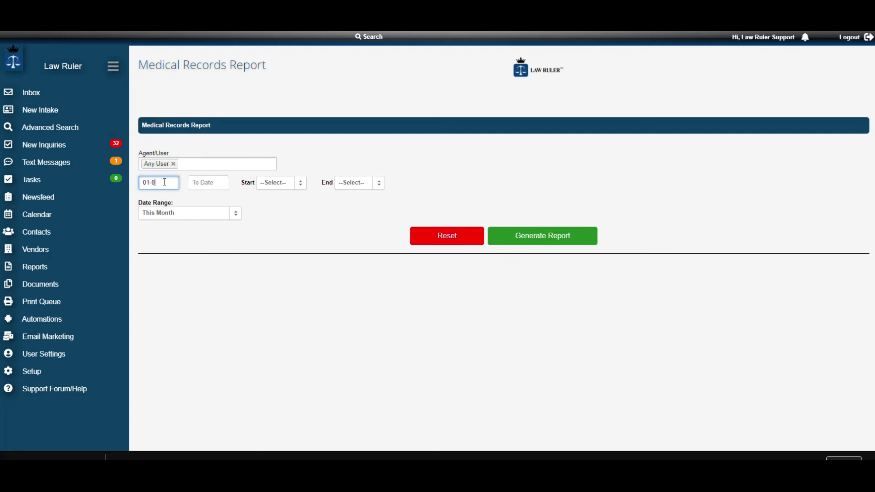
pyautogui.write('21')
pyautogui.click(209, 183)
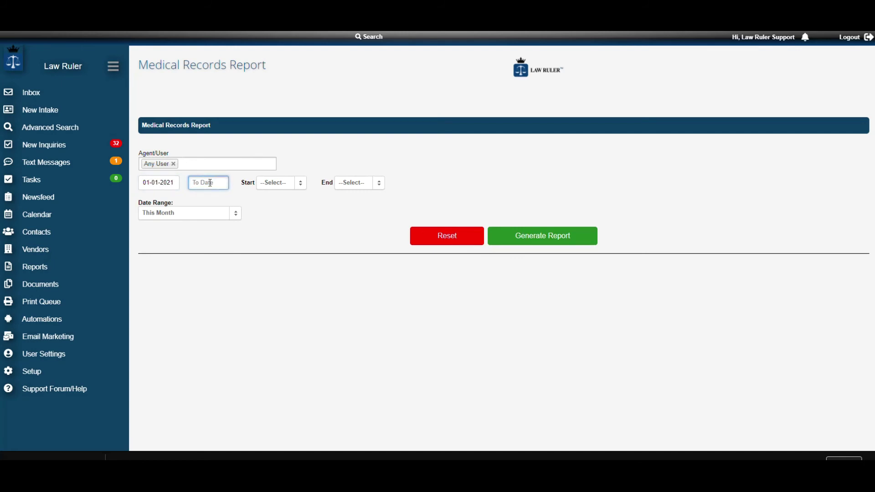
pyautogui.write('01/')
pyautogui.write('19')
pyautogui.write('-2021')
# Step: Set the report's start time to 12:00 AM and end time to 07:00 PM, and generate the report
pyautogui.click(278, 184)
pyautogui.click(299, 206)
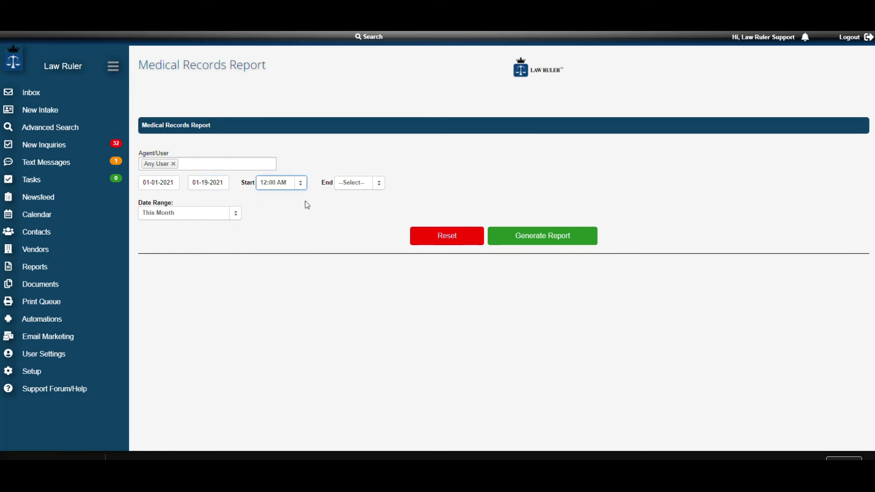
pyautogui.click(377, 184)
pyautogui.scroll(-15, 364, 232)
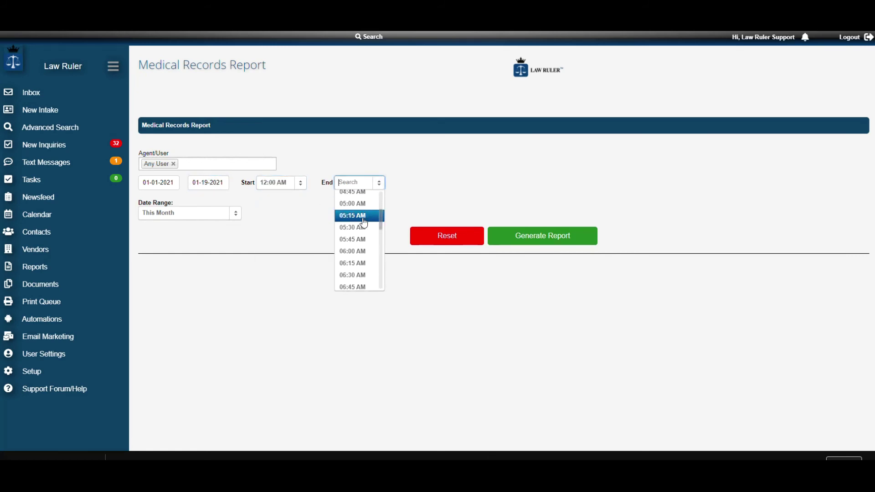
pyautogui.scroll(-3, 365, 241)
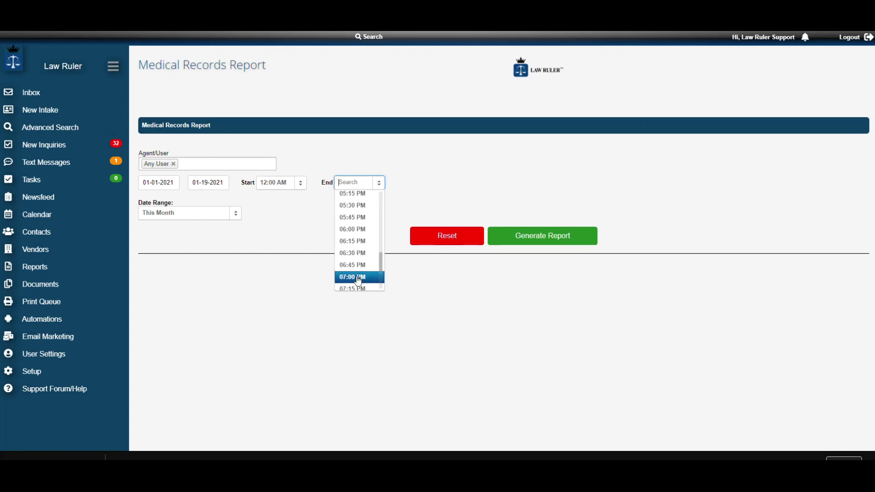
pyautogui.click(360, 278)
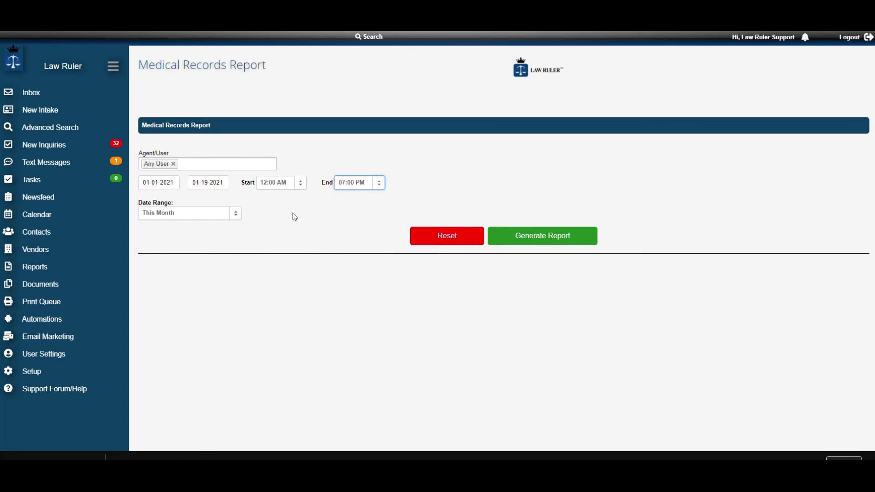
pyautogui.click(536, 245)
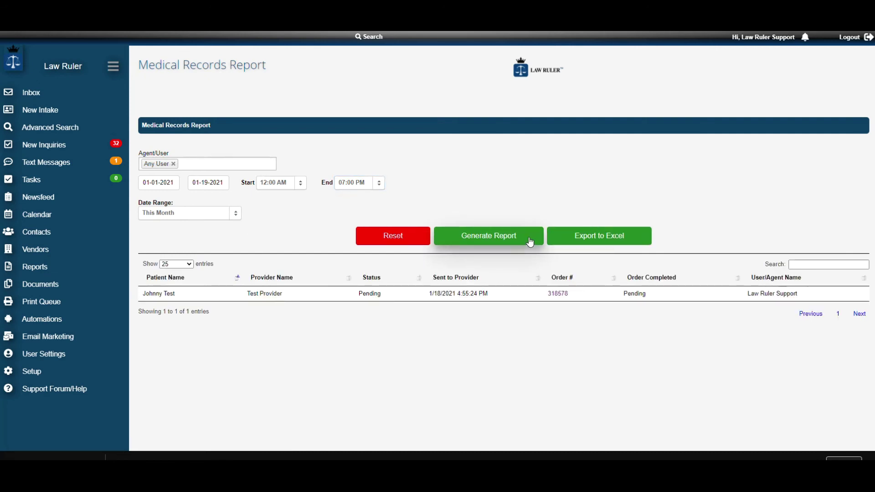